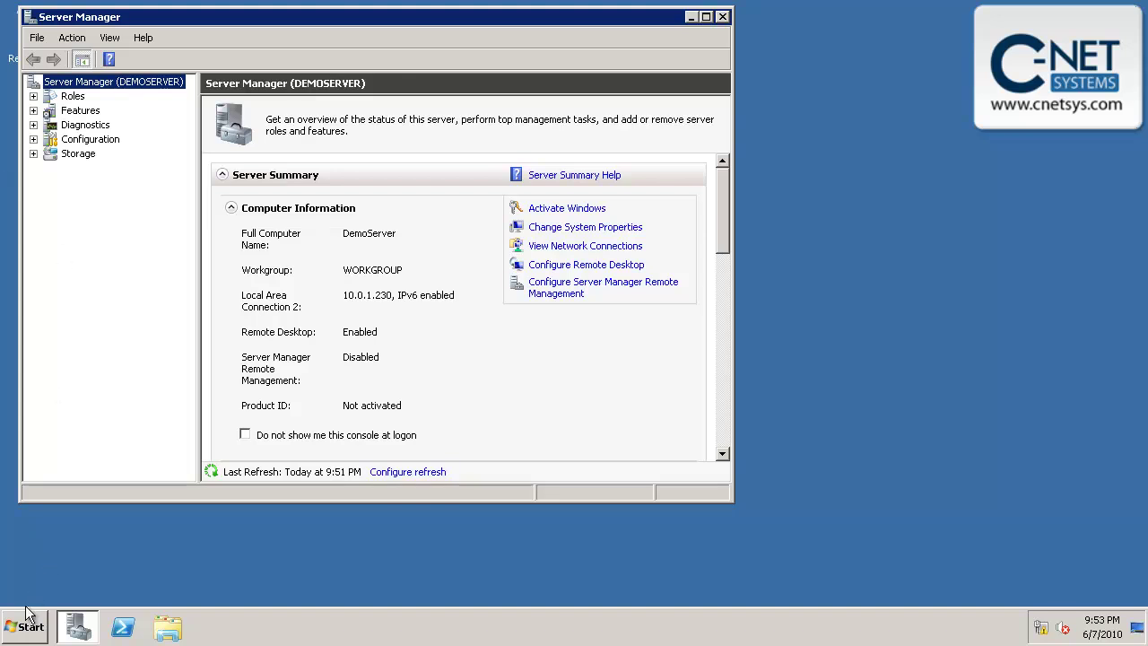
- Search the Start menu for dcpromo and run it to start the AD DS wizard
left_click(25, 634)
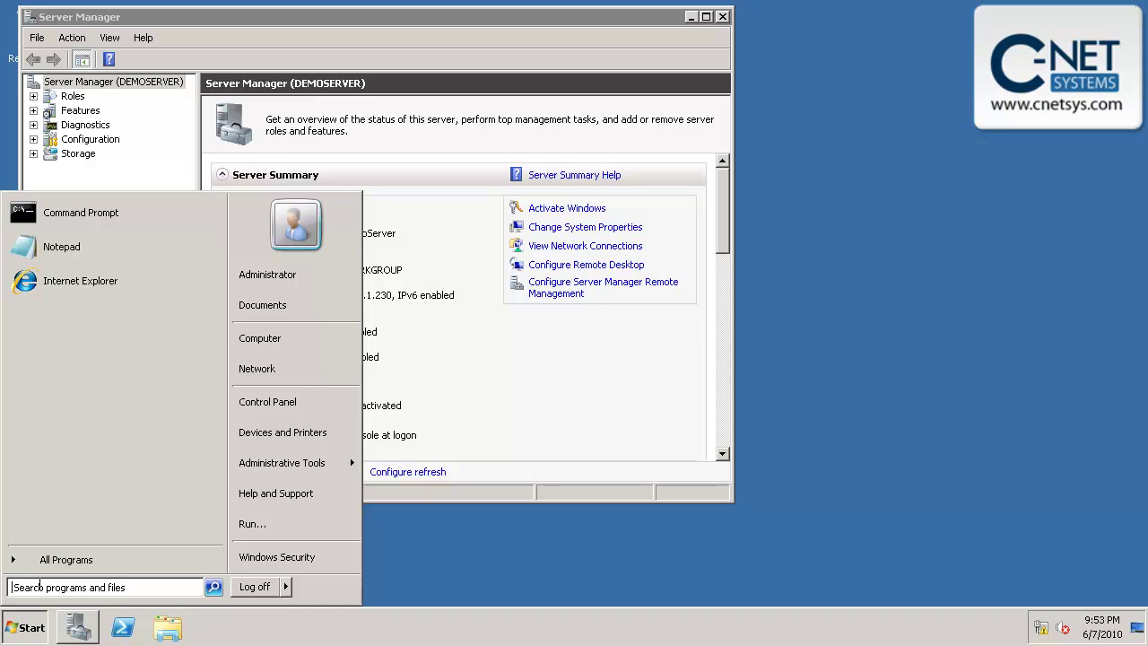
left_click(40, 586)
type("dc")
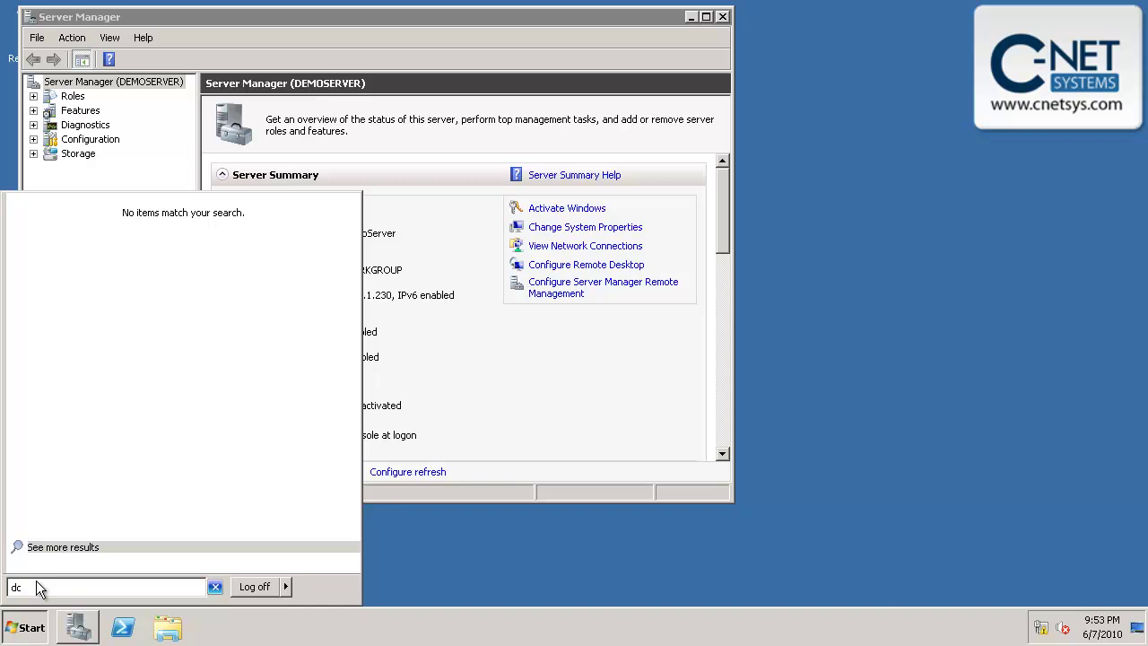
type("promo")
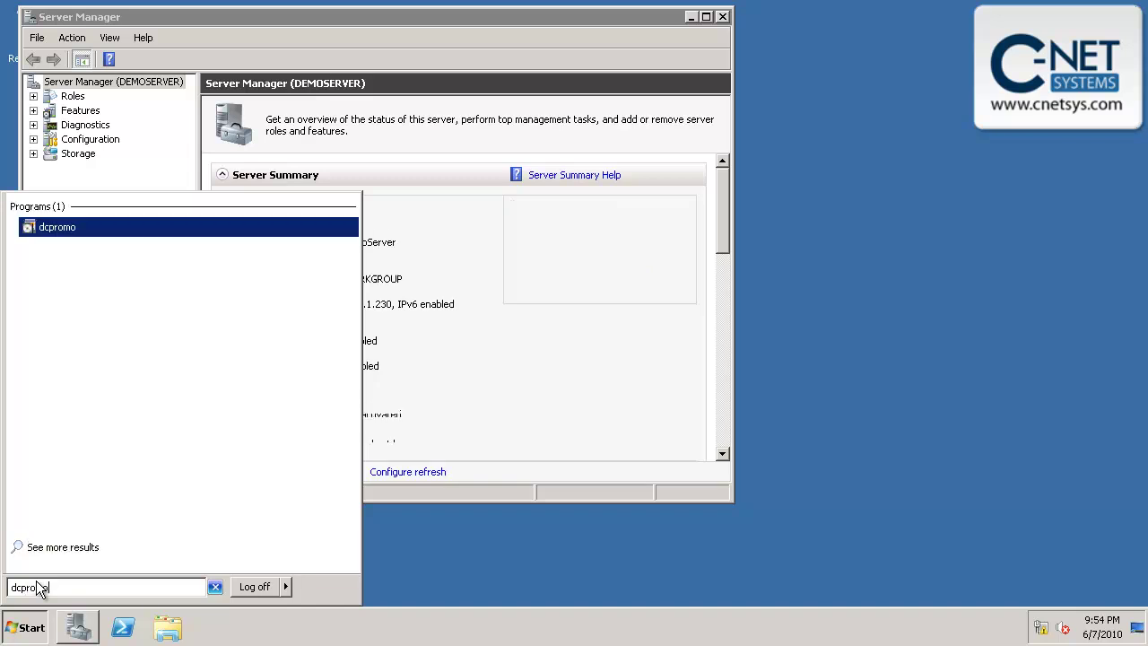
key("Return")
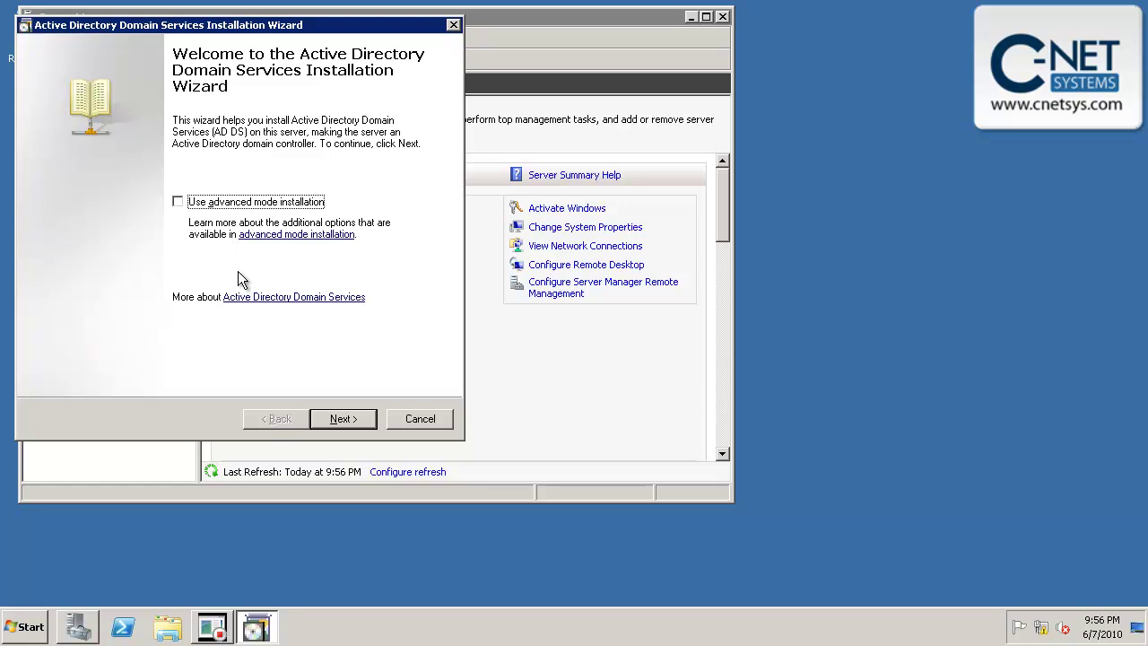
- Skip the welcome and compatibility pages and select 'Create a new domain in a new forest'
left_click(344, 419)
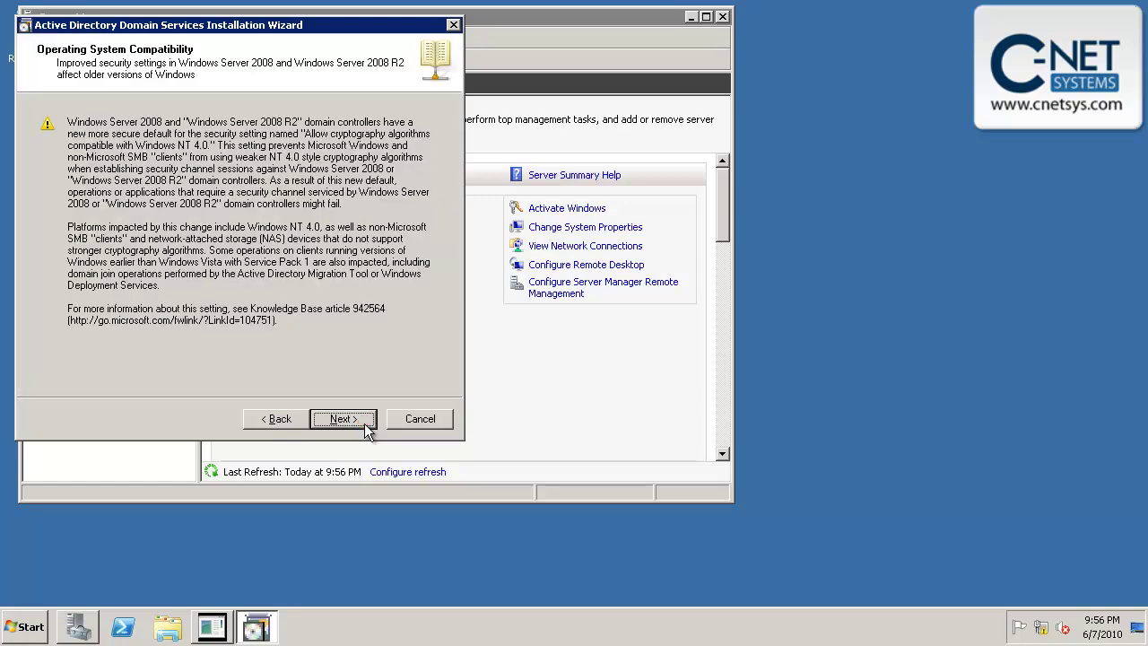
left_click(343, 419)
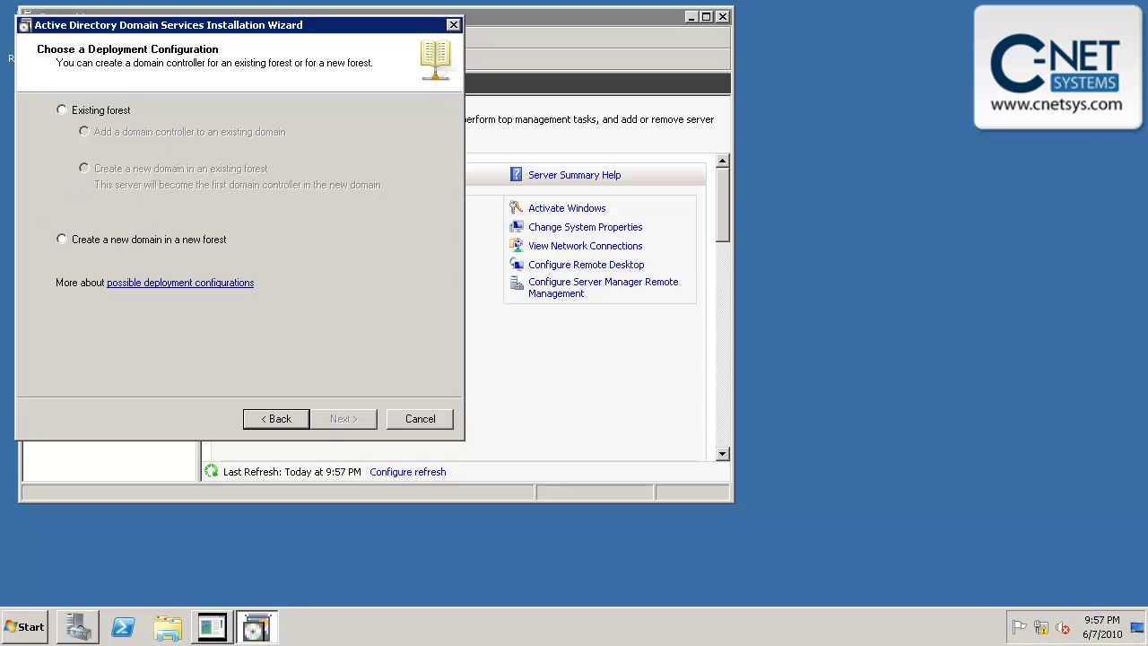
left_click(126, 242)
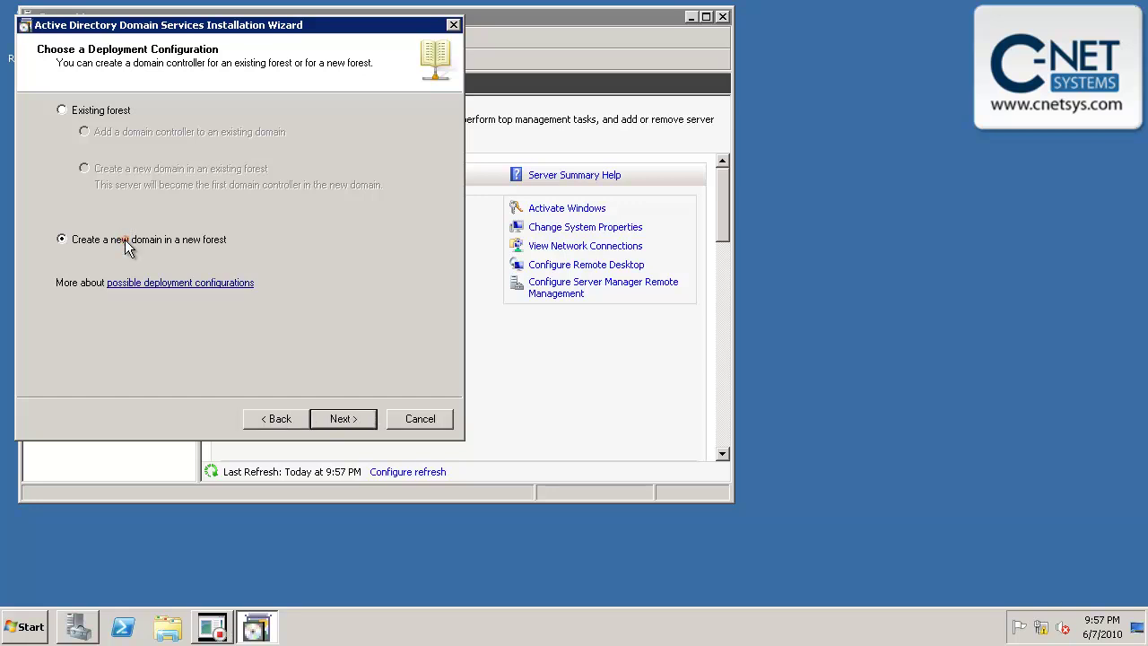
- Advance from Choose a Deployment Configuration to the Name the Forest Root Domain page
left_click(354, 427)
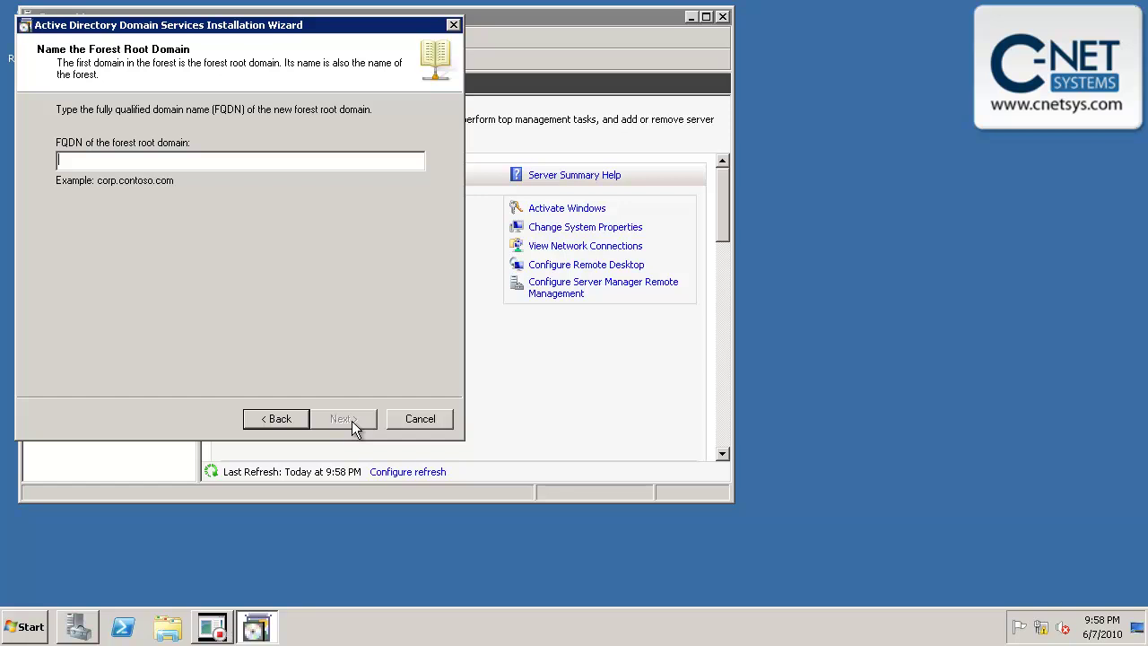
- Enter domain.local as the FQDN of the forest root domain
type("domain.")
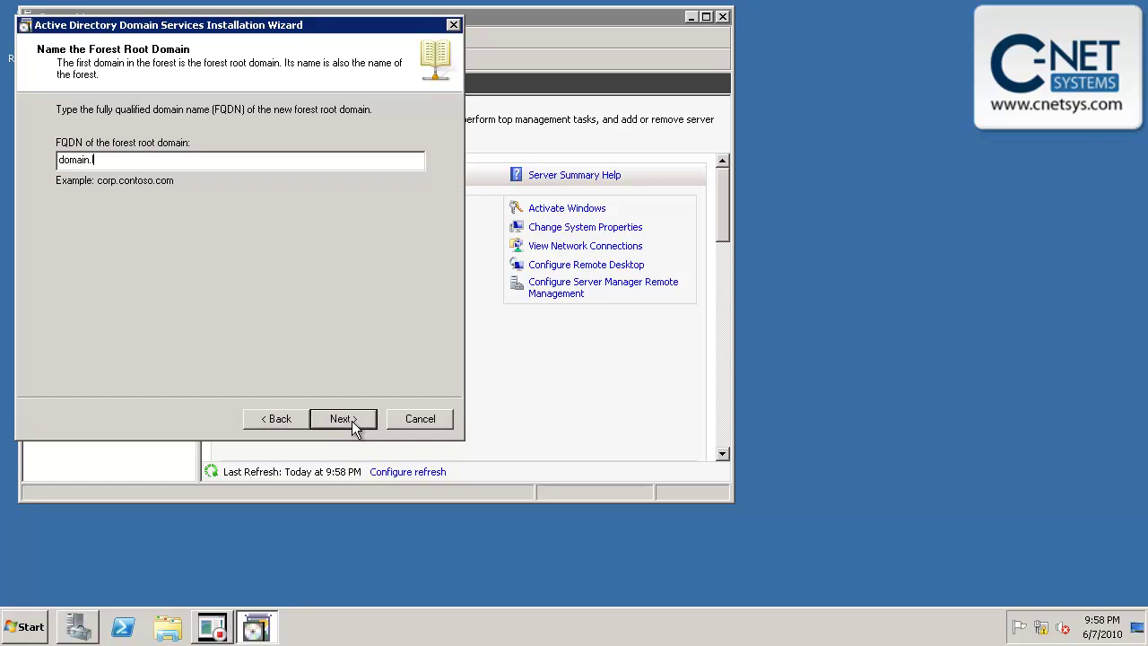
type("local")
- Confirm domain.local and set the forest functional level to Windows Server 2008 R2
left_click(346, 420)
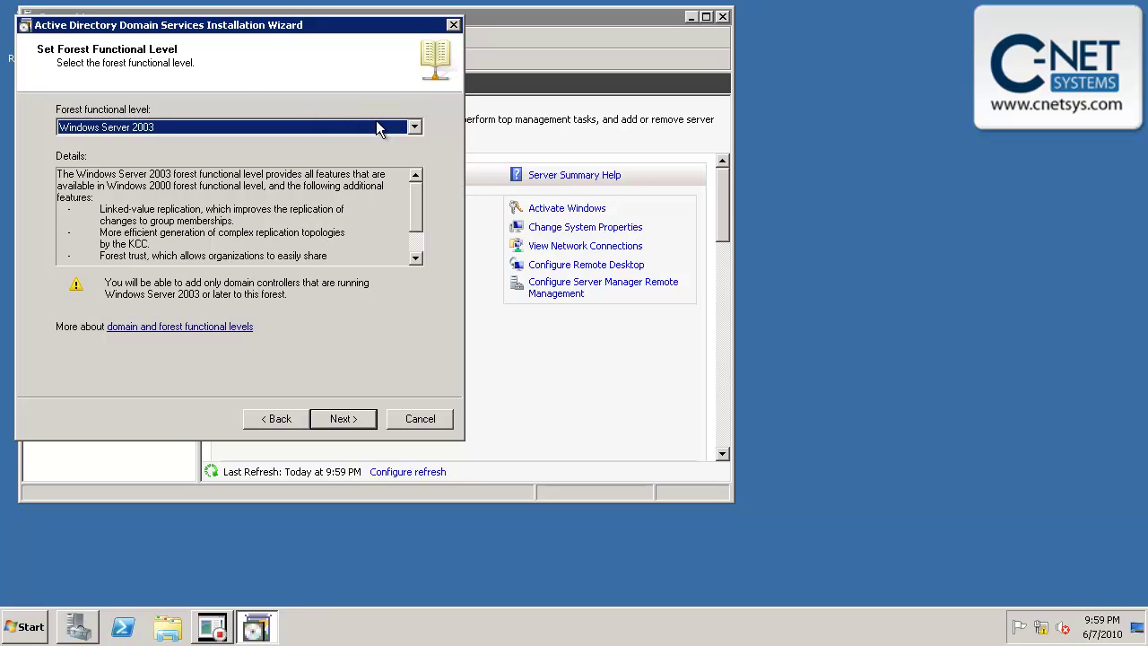
left_click(415, 128)
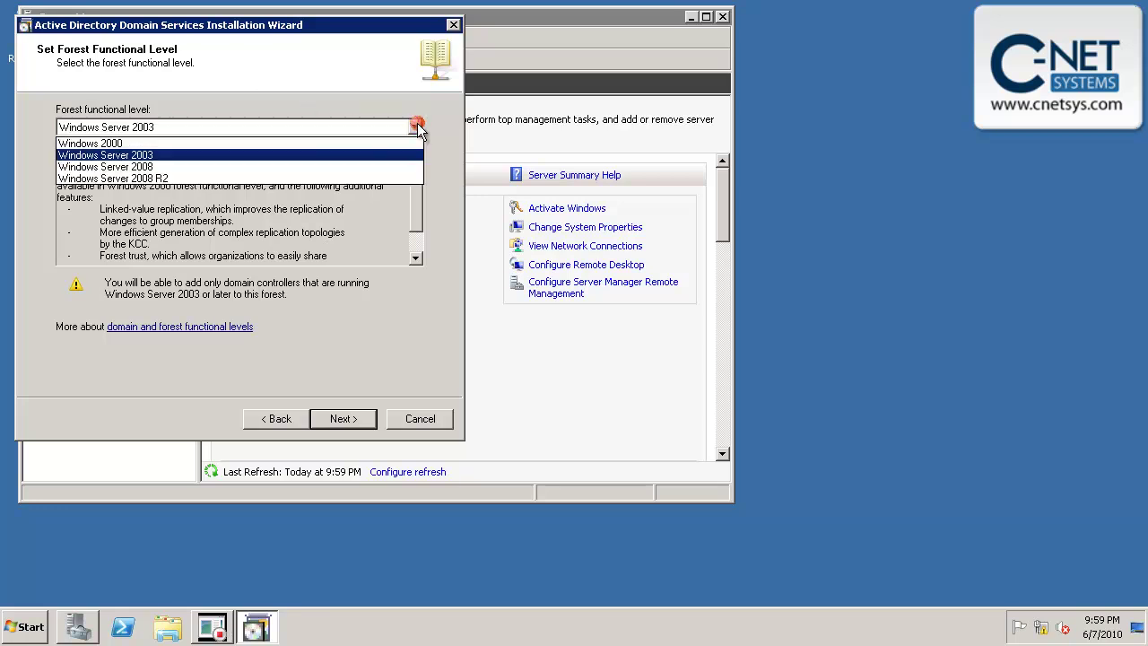
left_click(181, 180)
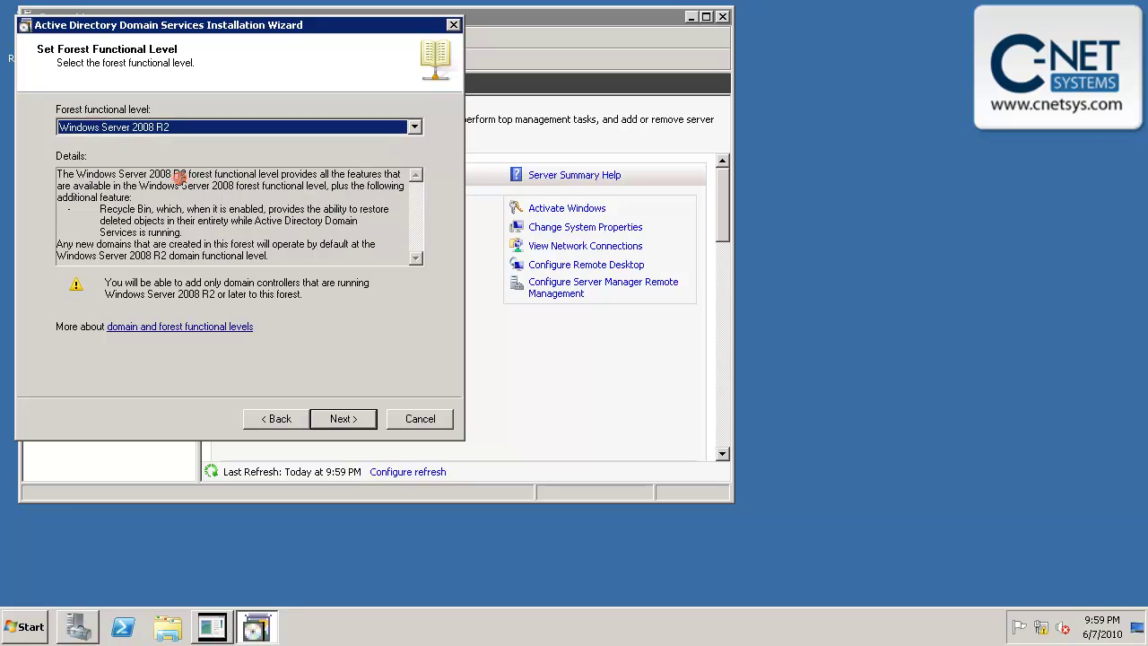
left_click(346, 418)
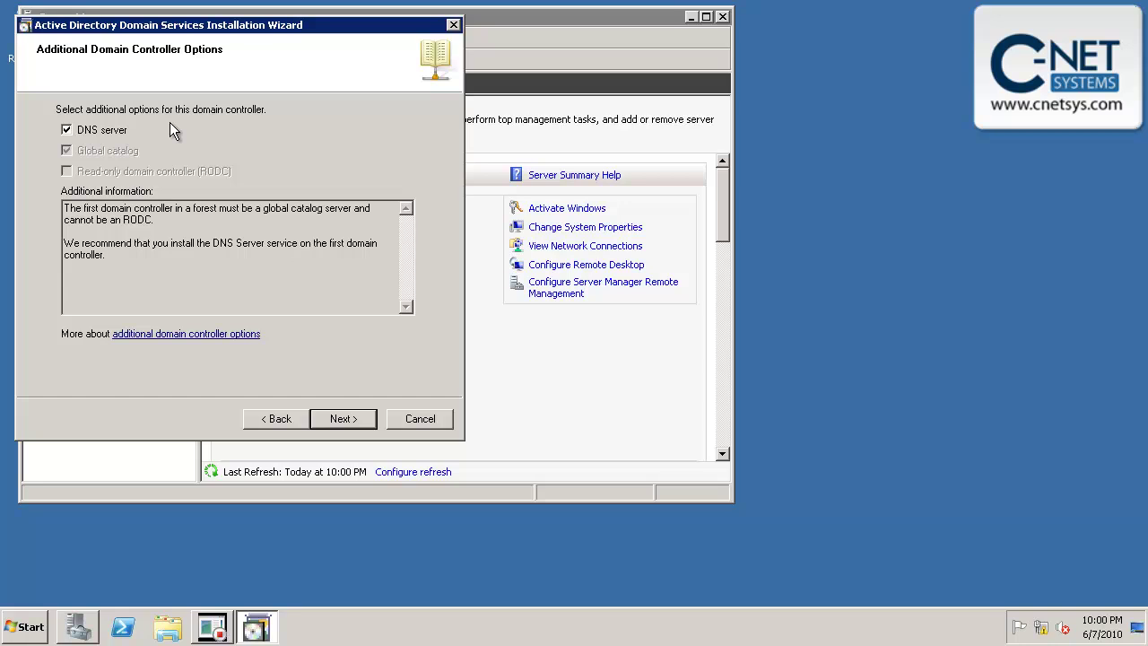
- Keep DNS server, accept the delegation warning, and keep the default database, log and SYSVOL folders
left_click(344, 419)
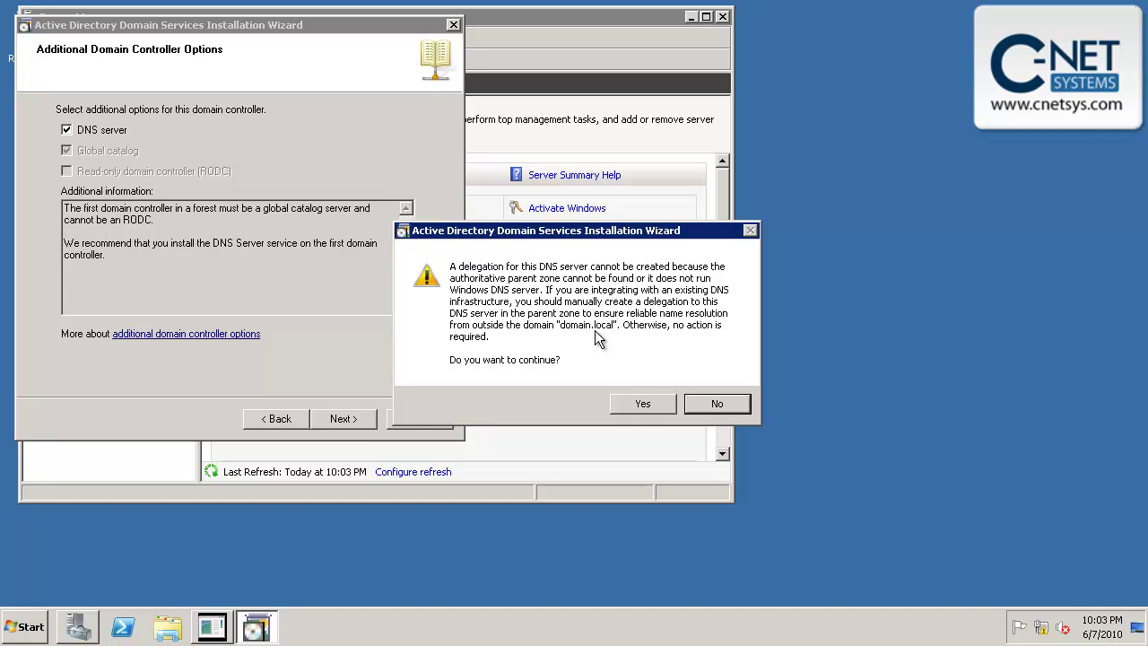
left_click(626, 406)
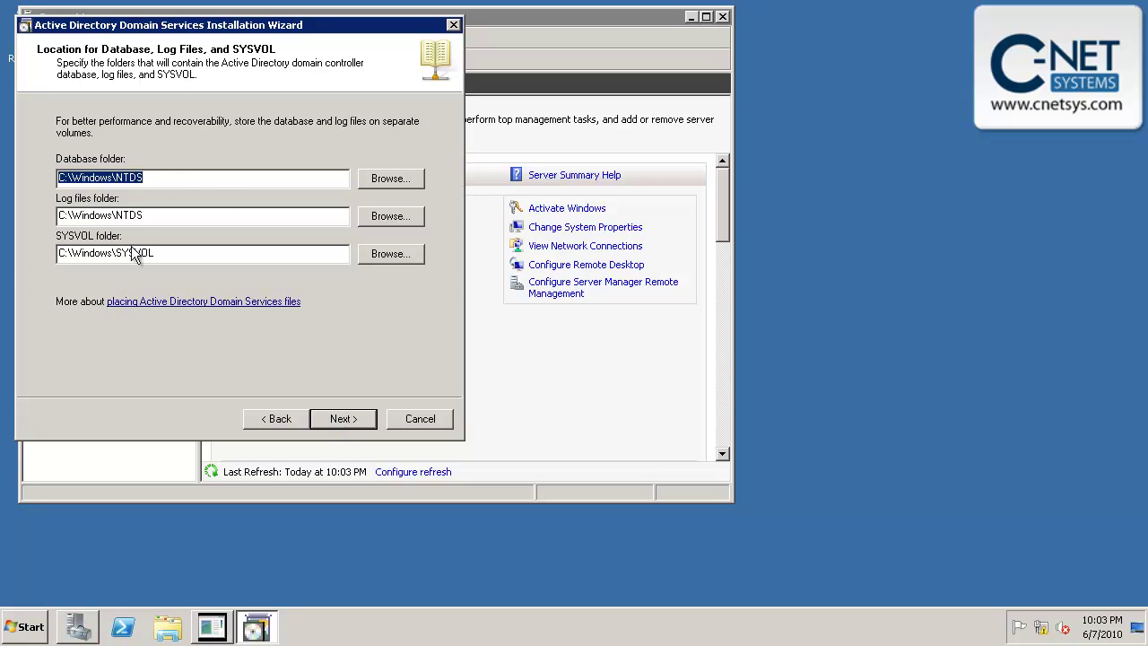
left_click(353, 425)
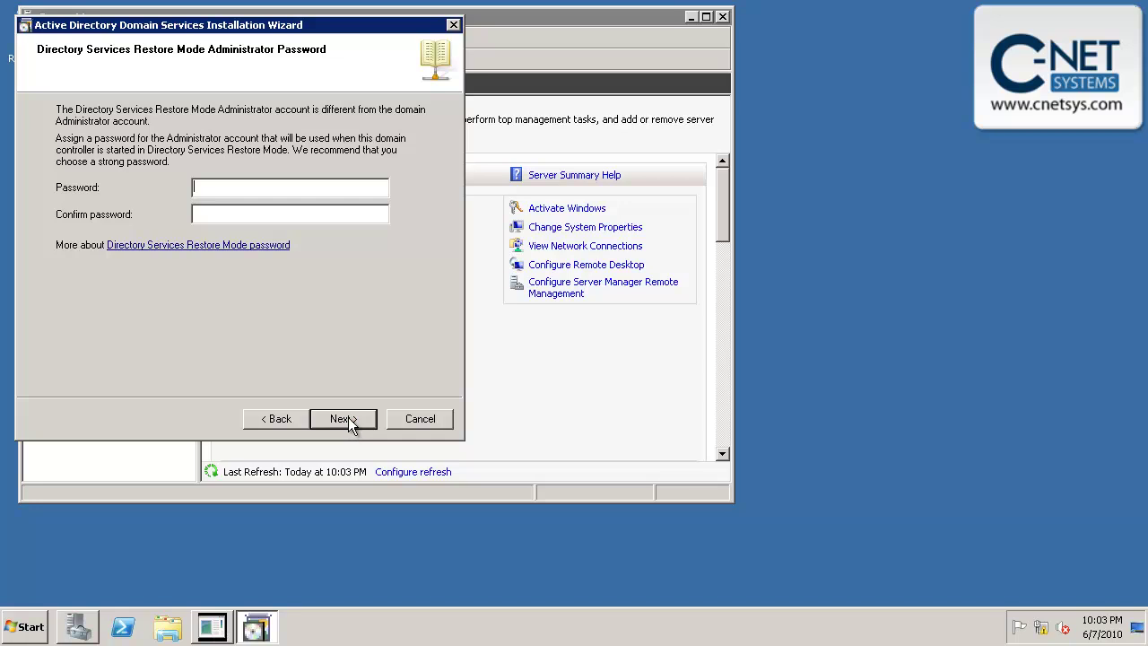
- Enter and confirm the Directory Services Restore Mode administrator password, then continue to Summary
type("******")
key("BackSpace")
key("BackSpace")
key("BackSpace")
key("BackSpace")
key("BackSpace")
key("BackSpace")
type("********************")
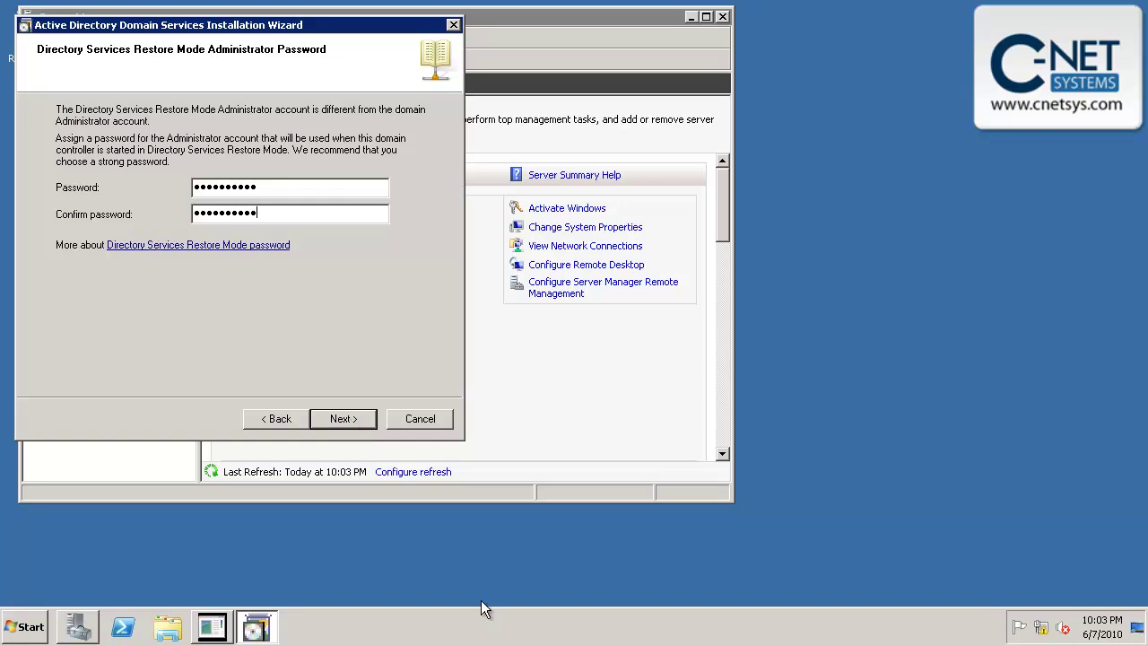
left_click(353, 419)
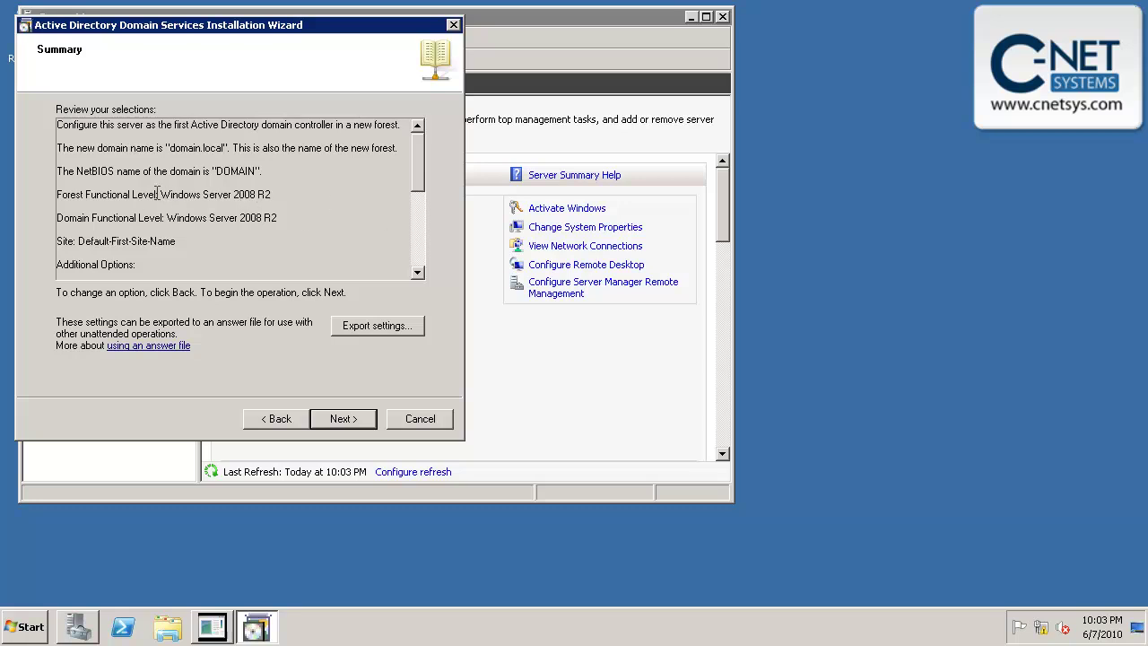
- Review the domain.local summary, highlighting the forest functional level, and start the installation
left_click_drag(159, 194, 274, 195)
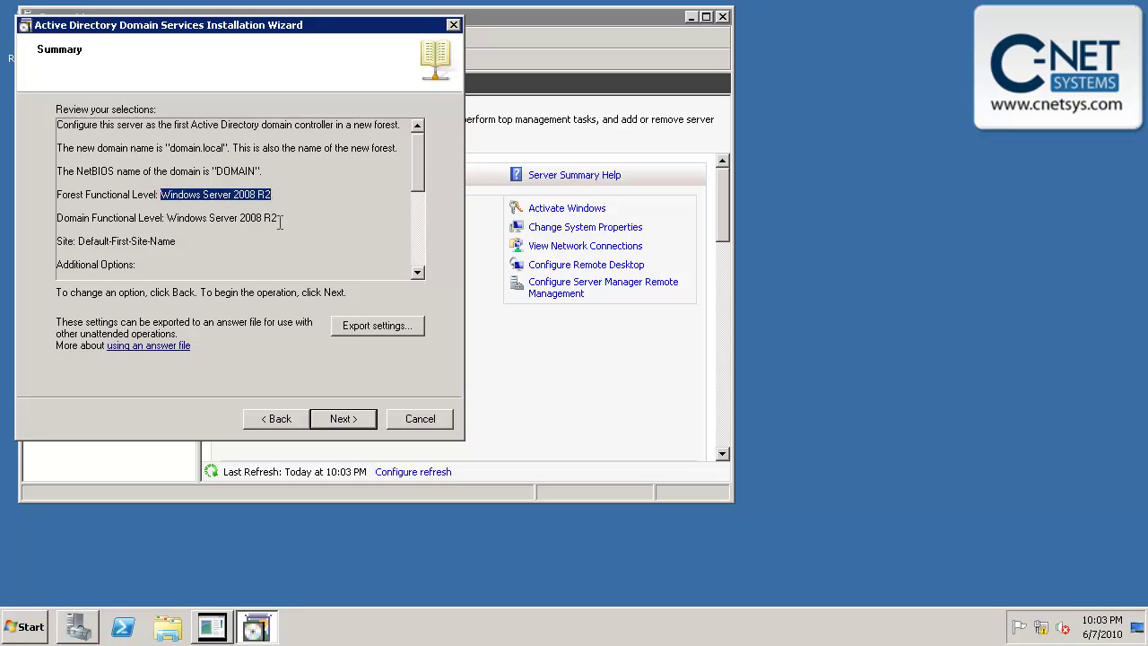
left_click(358, 425)
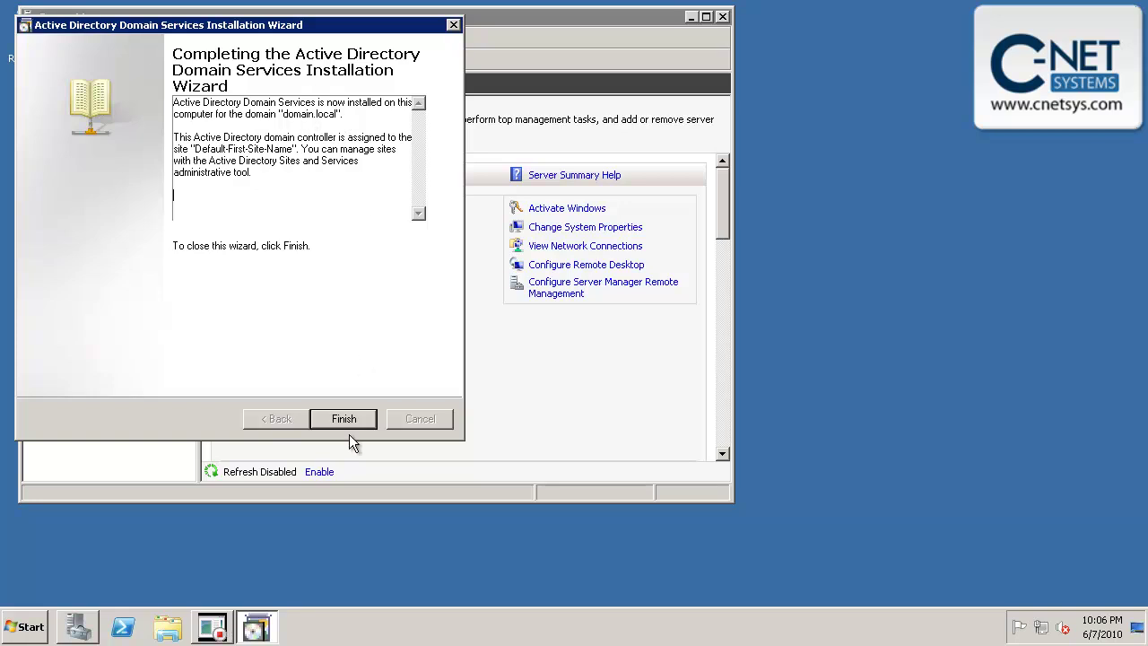
- Finish the completed wizard to bring up the restart prompt
left_click(348, 420)
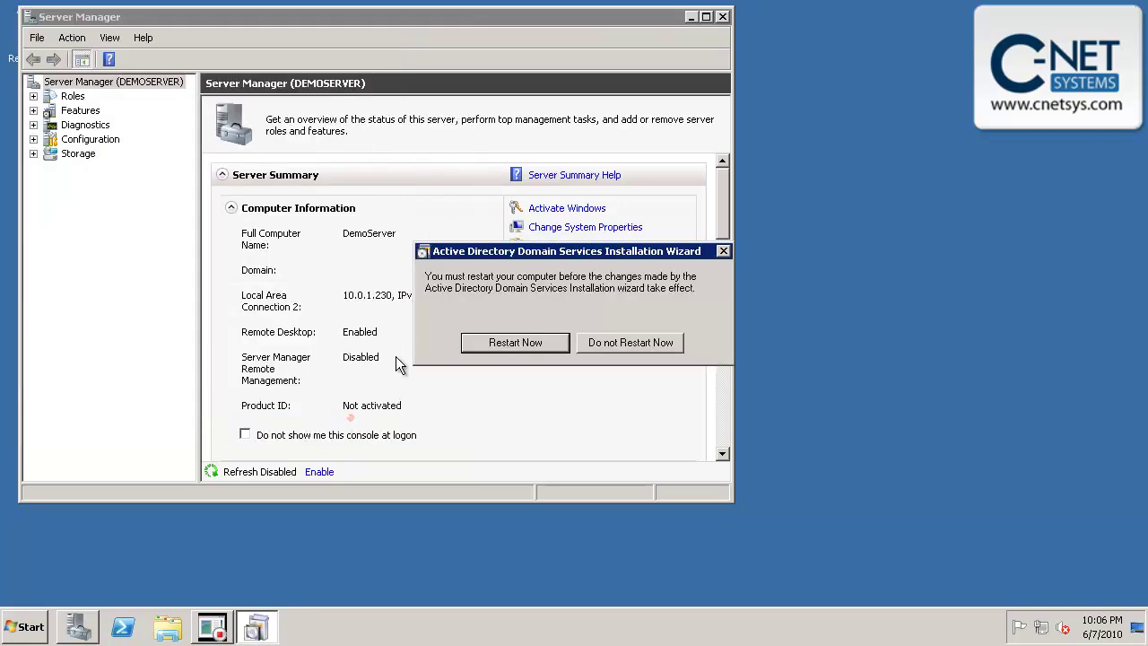